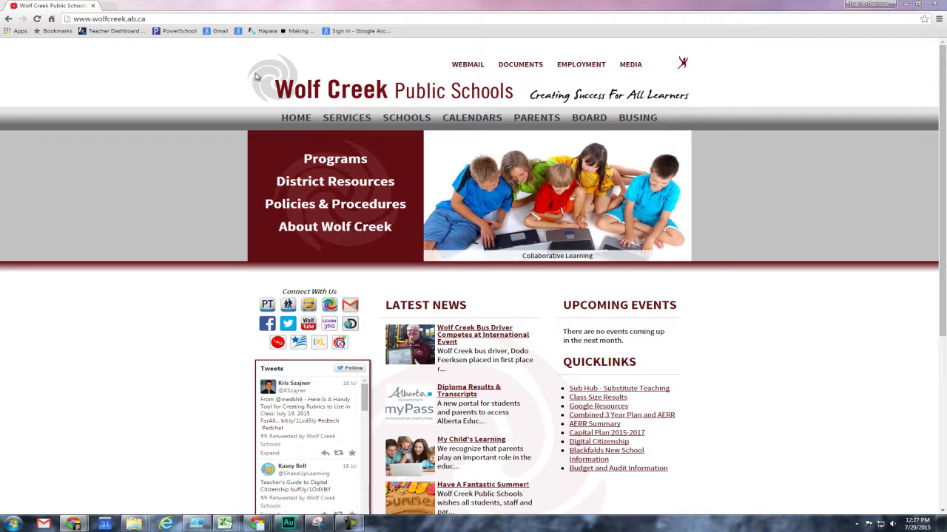
- Open the Breeze for Teachers sign-in page from the footer of the Wolf Creek Public Schools homepage
scroll(197, 176, "down", 3)
scroll(304, 228, "down", 2)
scroll(410, 277, "down", 1)
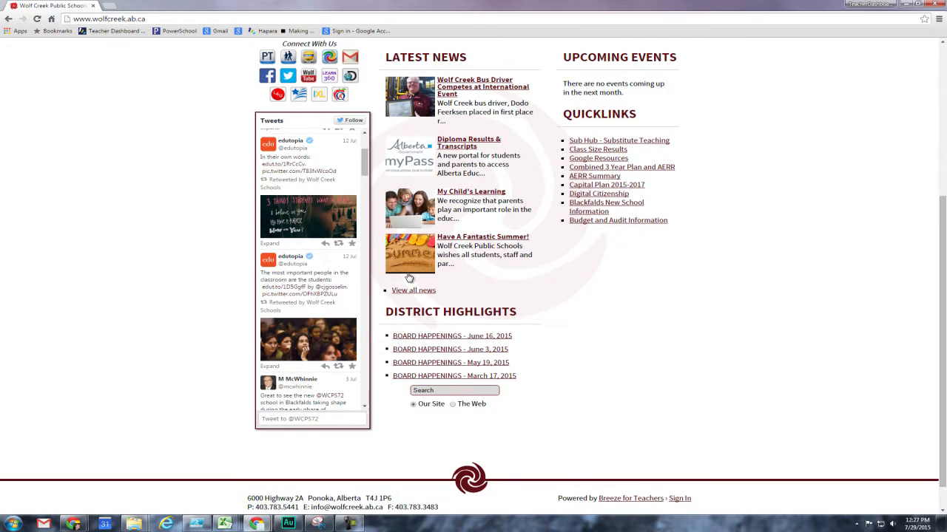
left_click(683, 471)
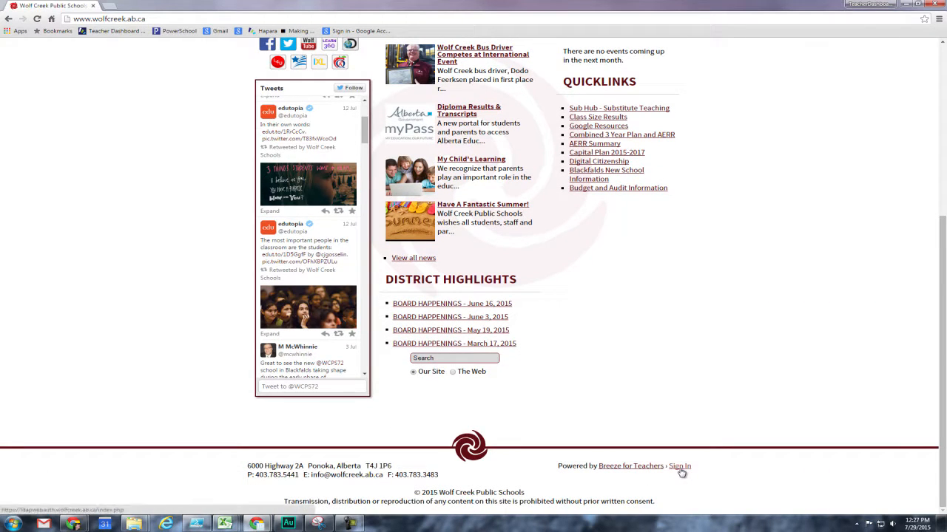
- Sign in with the saved learning coach test username and the account password
left_click(387, 156)
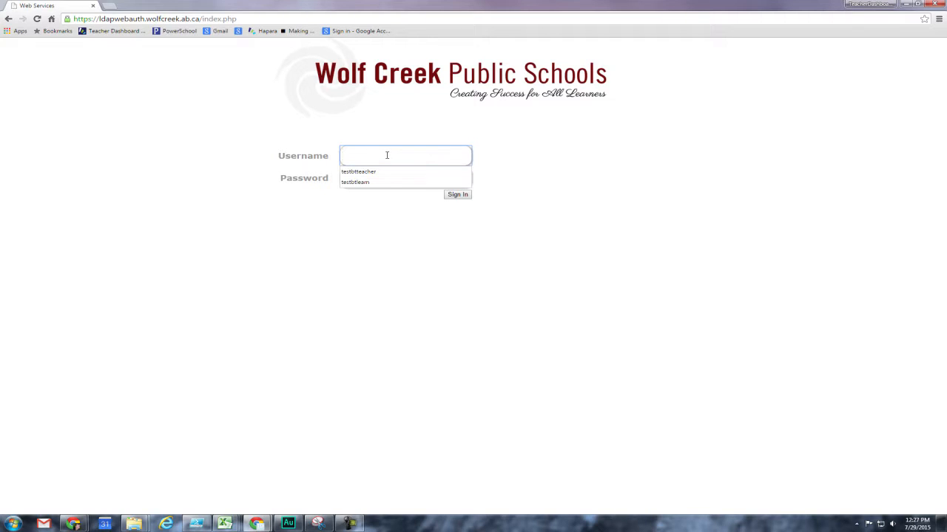
key("Down")
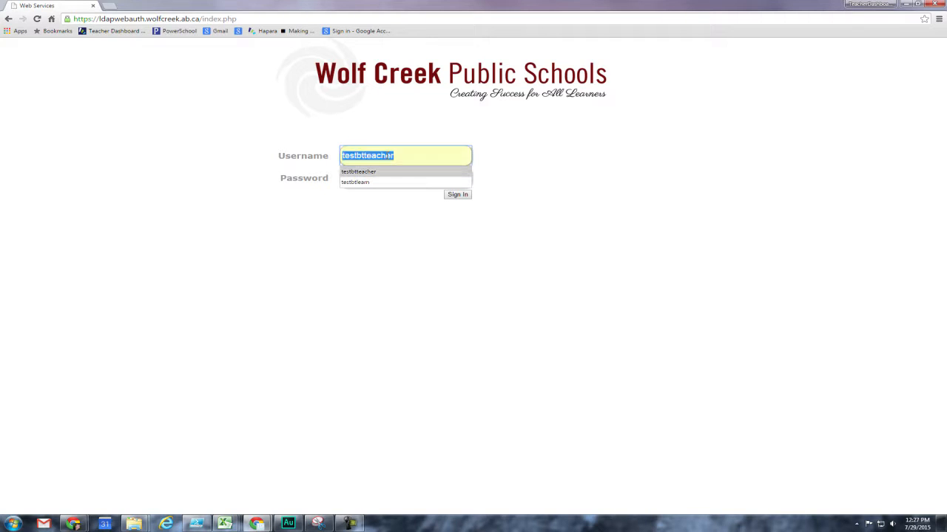
key("Down")
key("Return")
key("Tab")
type("••••••••")
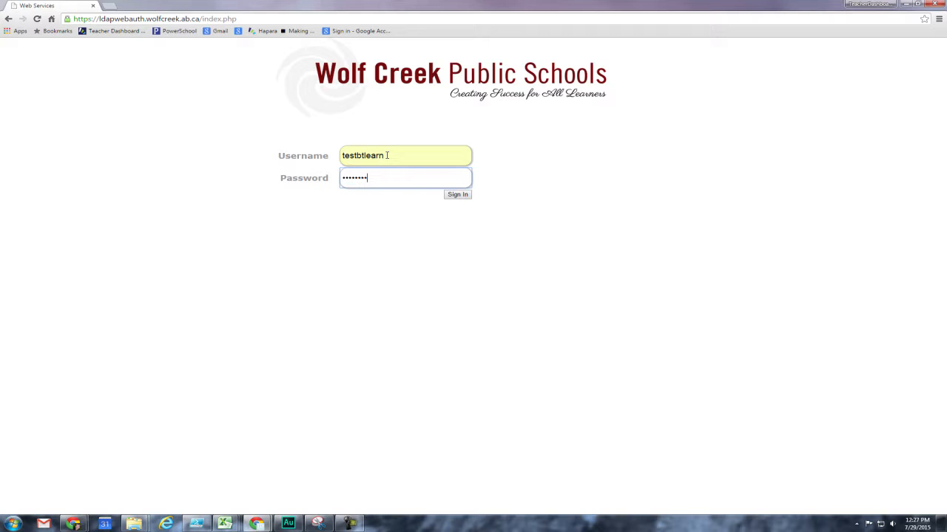
key("Return")
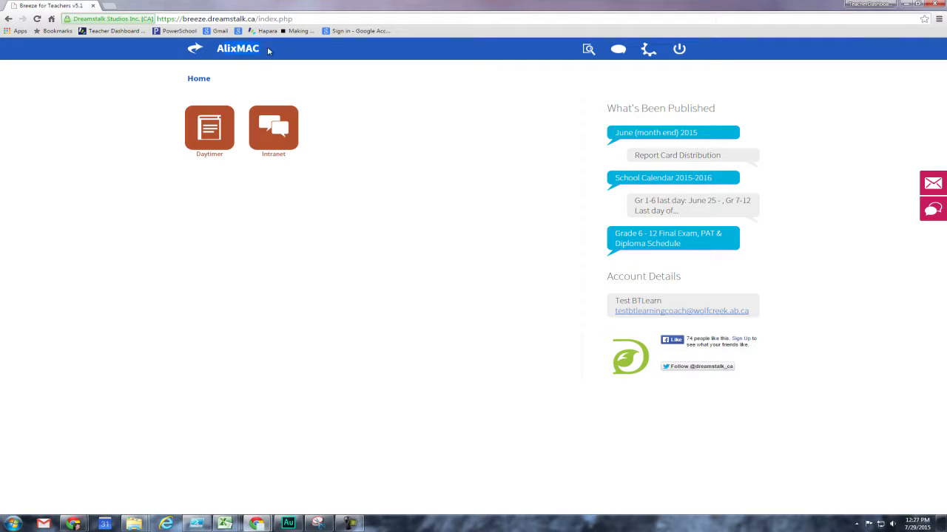
- Switch the active school to Breeze Test and open its Work Orders area
left_click(192, 55)
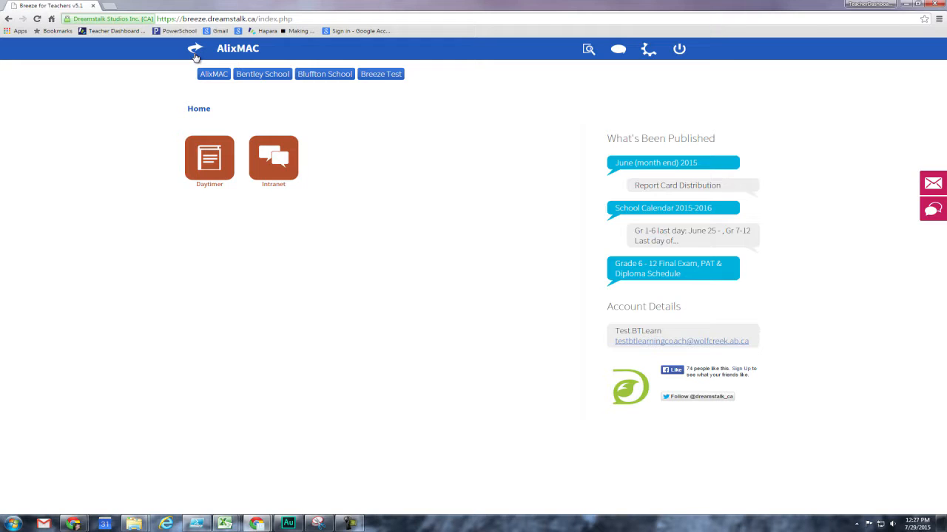
left_click(381, 75)
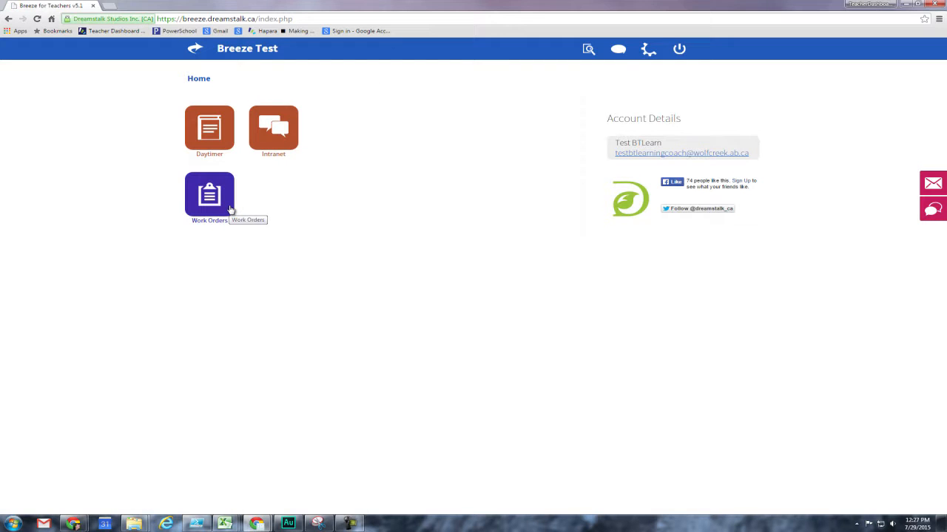
left_click(230, 210)
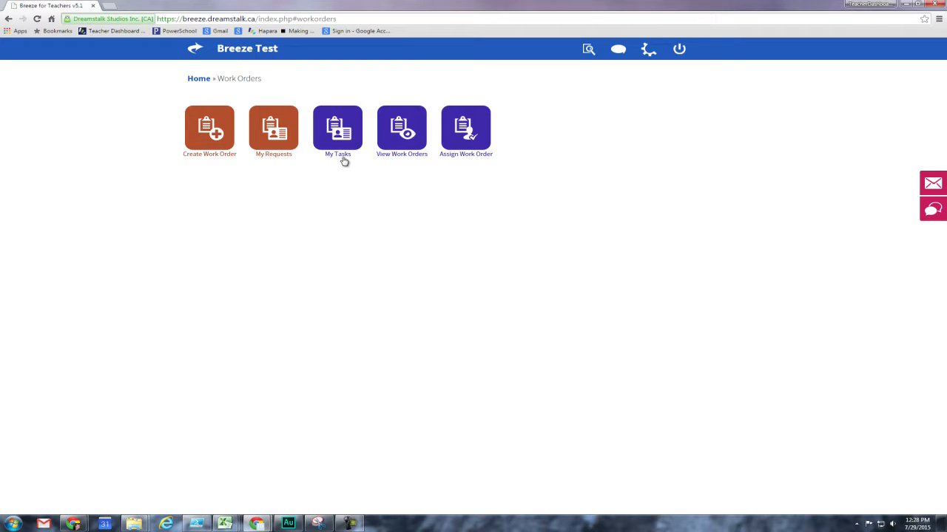
- From the Assign Work Order list, assign the Desktop fan work order to BTLearn Test with status Assigned and save the update
left_click(470, 161)
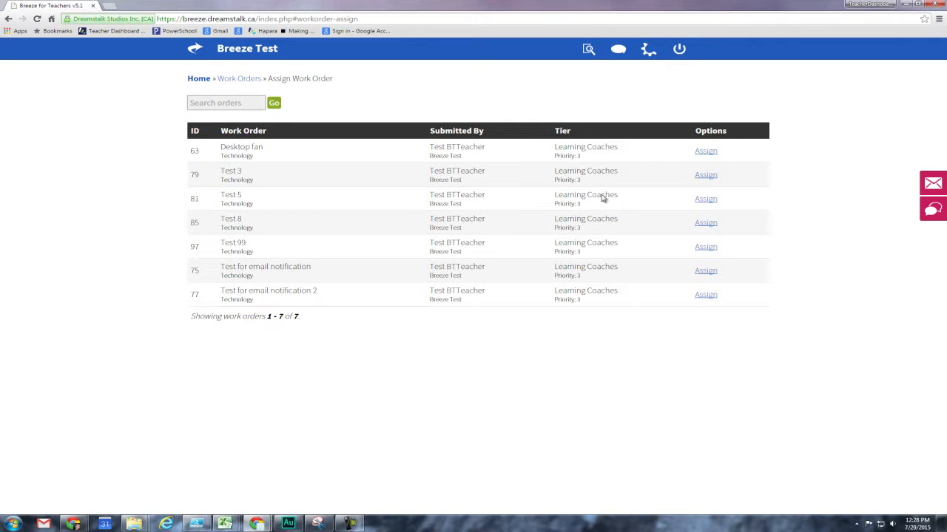
left_click(714, 155)
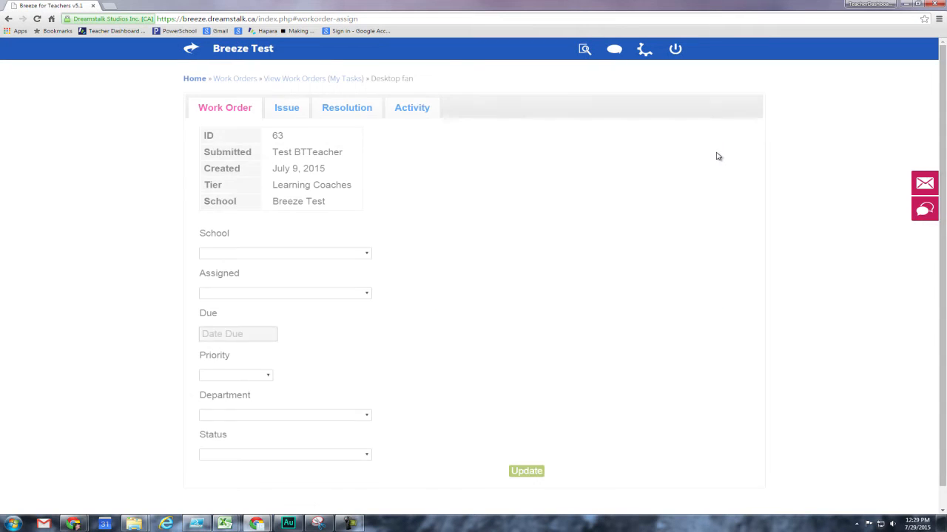
left_click(319, 294)
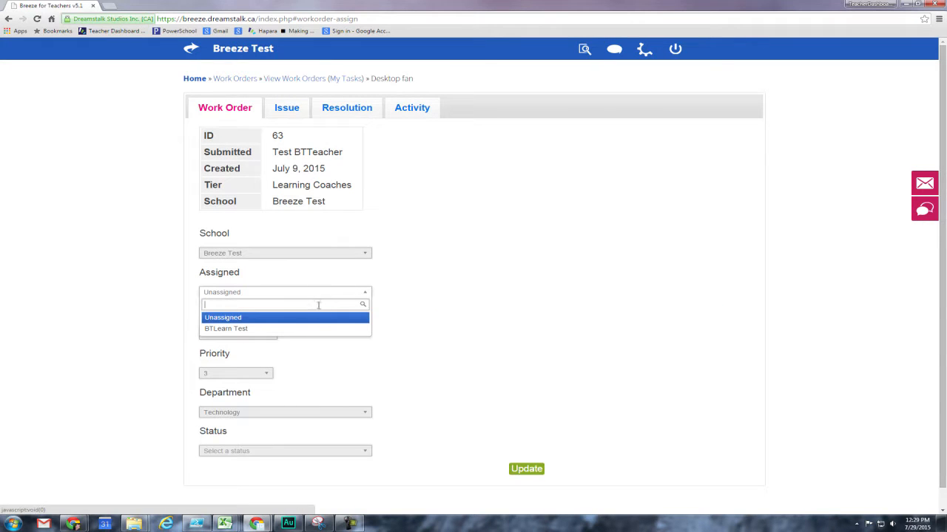
left_click(321, 327)
left_click(345, 335)
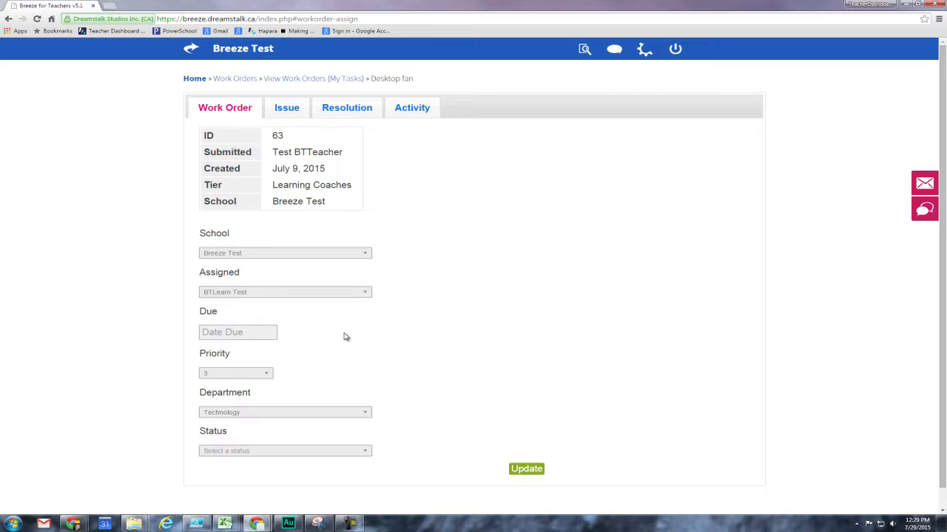
left_click(300, 454)
left_click(302, 479)
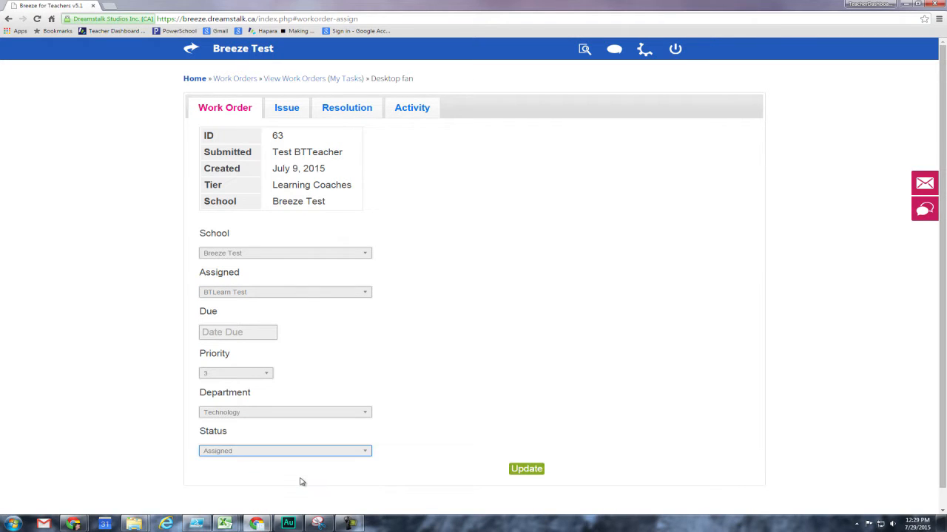
left_click(526, 470)
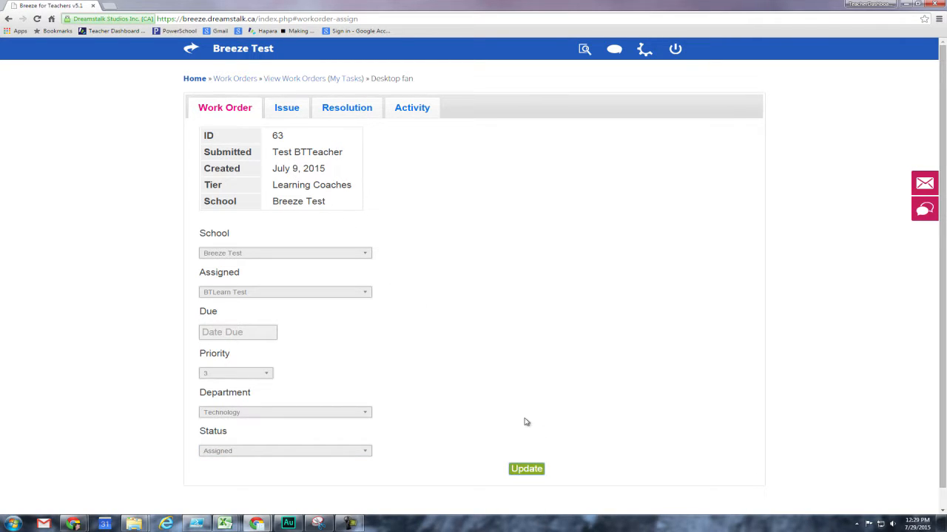
left_click(533, 469)
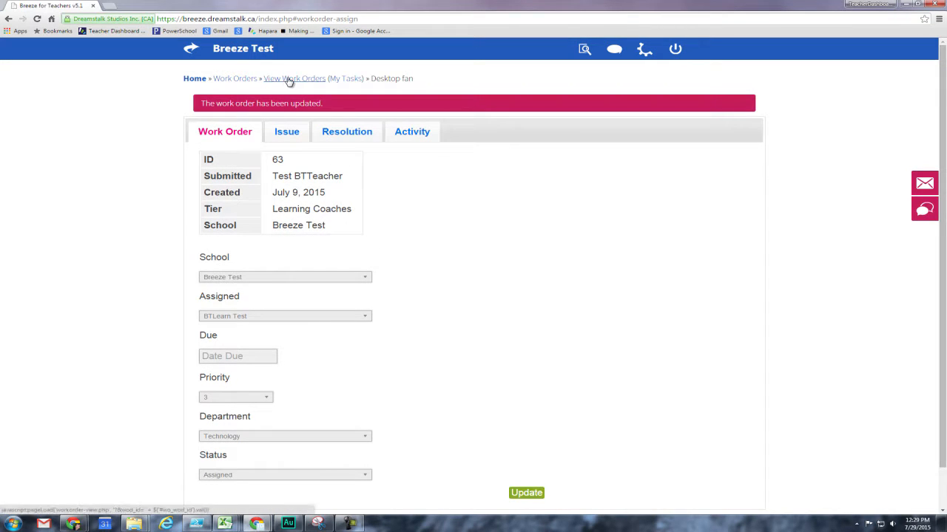
- Review the remaining orders in the Assign Work Order list and open the My Tasks list
left_click(248, 79)
left_click(473, 139)
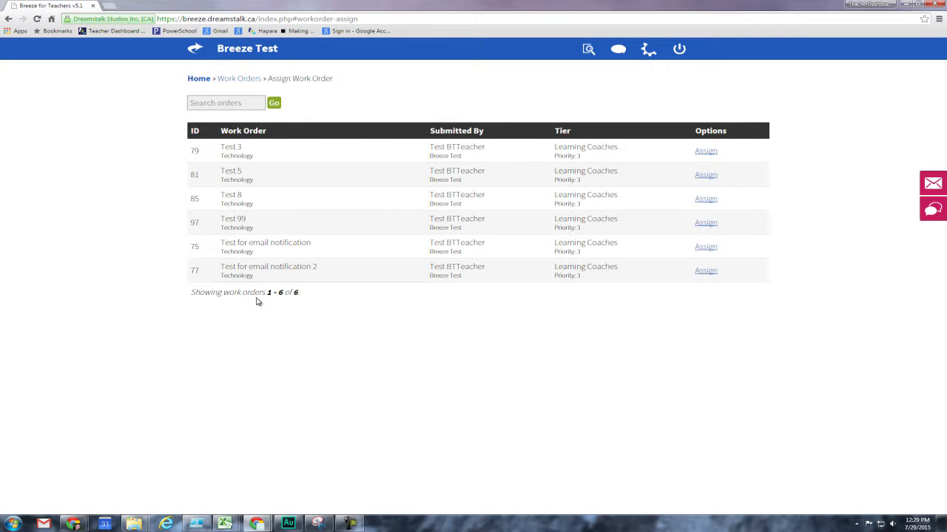
left_click(239, 78)
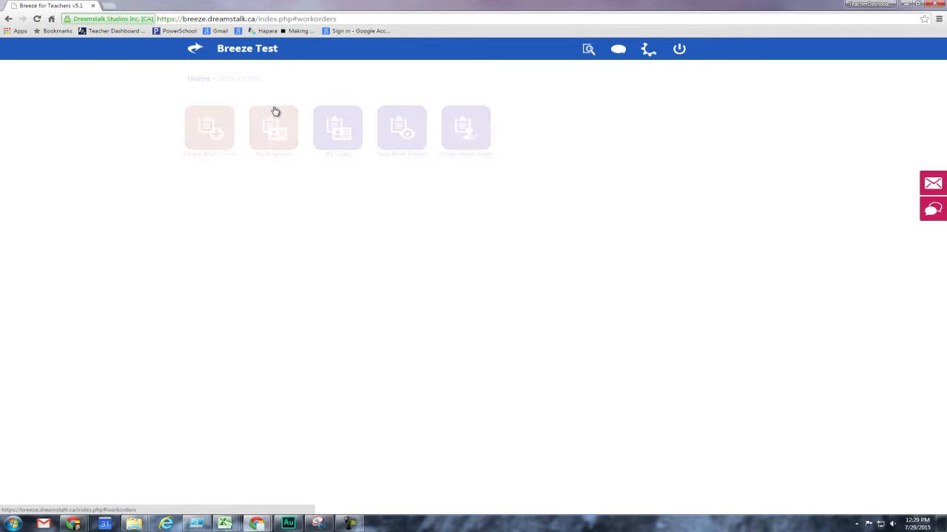
left_click(343, 153)
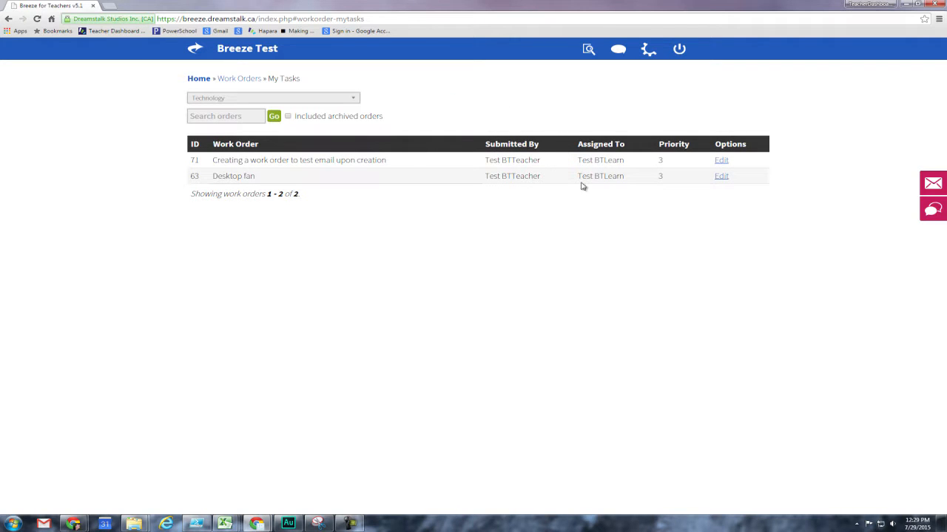
- Edit the "Creating a work order to test email upon creation" task, setting priority 1 and due date 08/05/2015
left_click(722, 161)
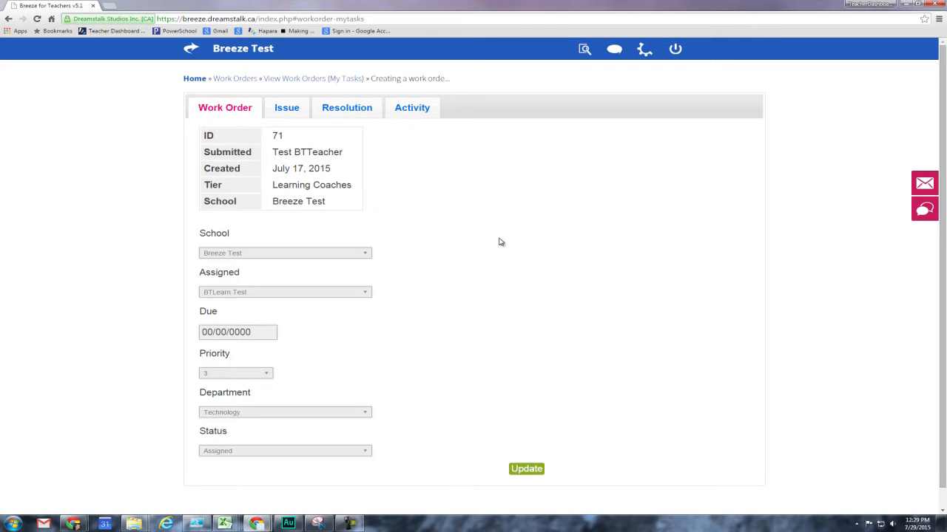
left_click(263, 374)
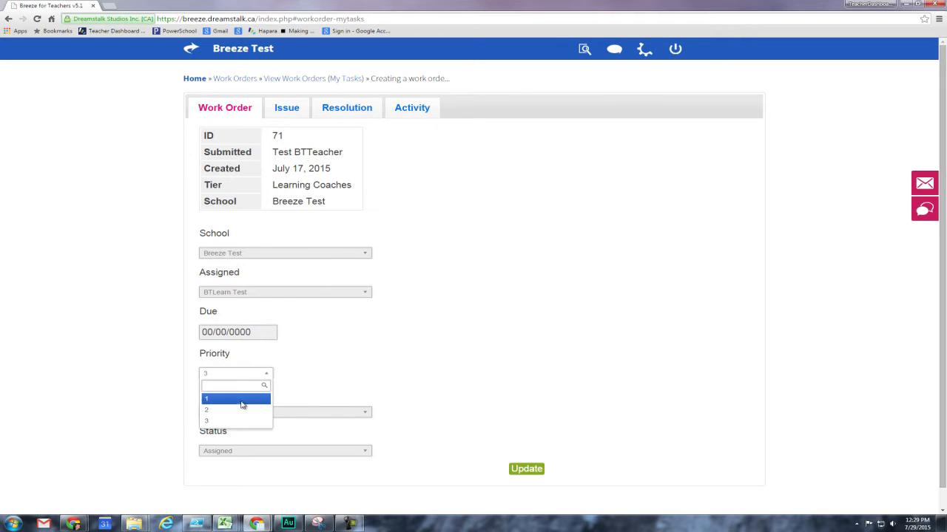
left_click(242, 404)
left_click(265, 332)
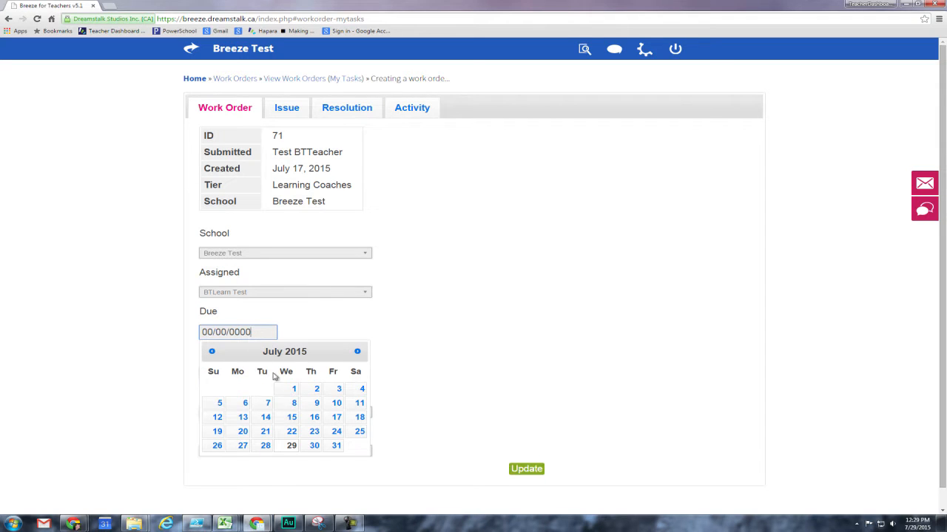
left_click(356, 351)
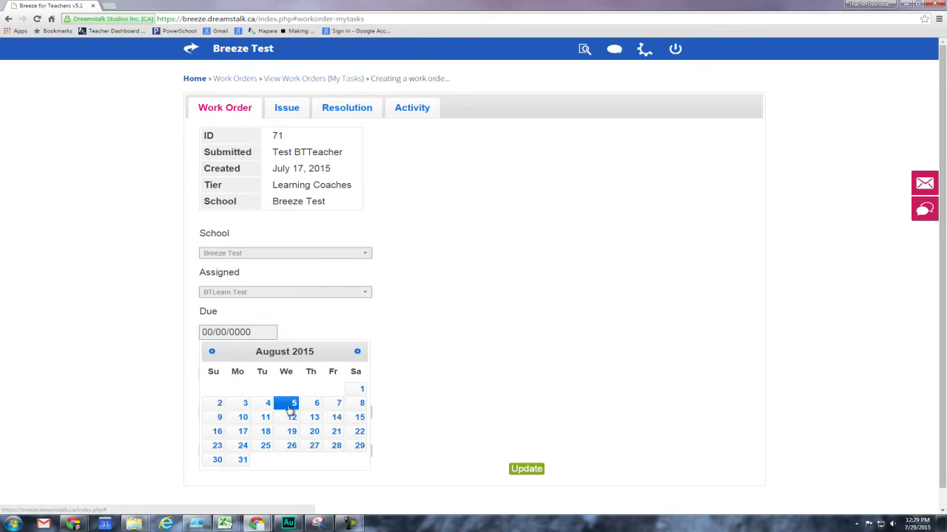
left_click(290, 407)
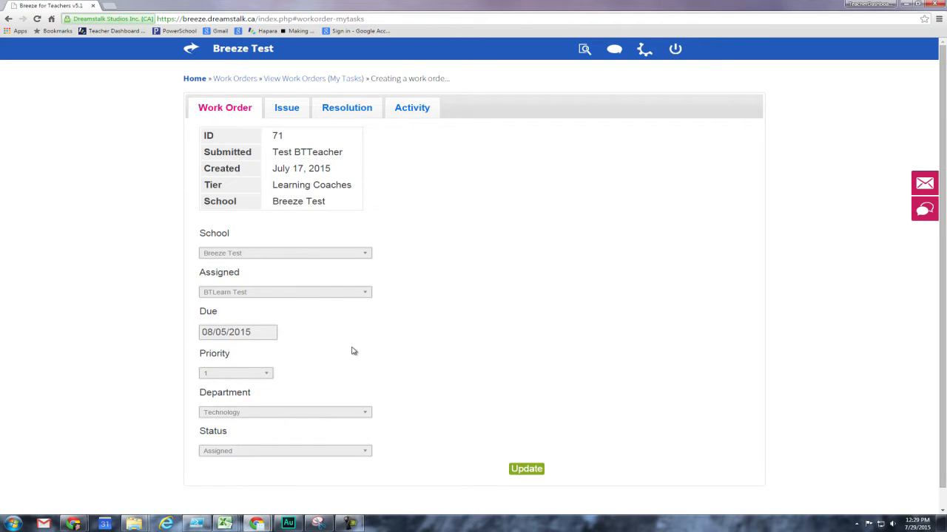
- Append ". Some additional details." to the work order's issue description and save the update
left_click(292, 116)
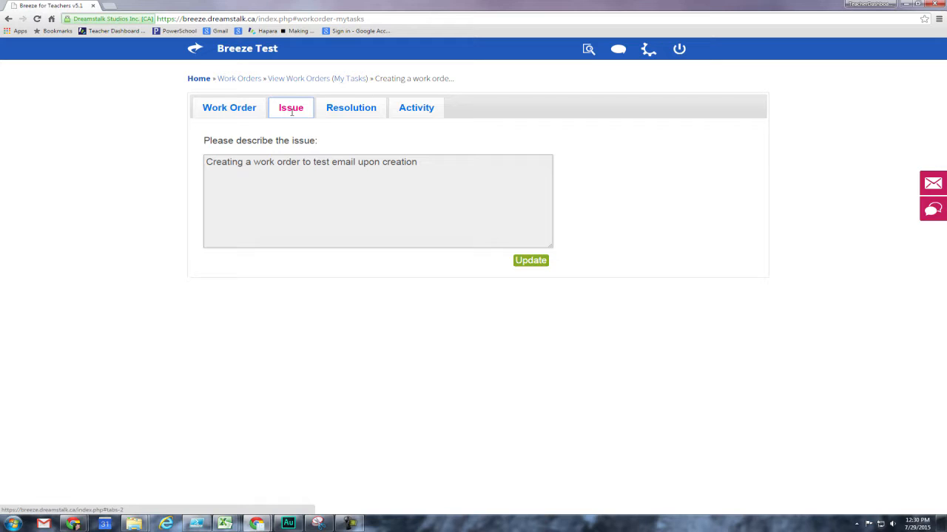
left_click(436, 163)
type("Som")
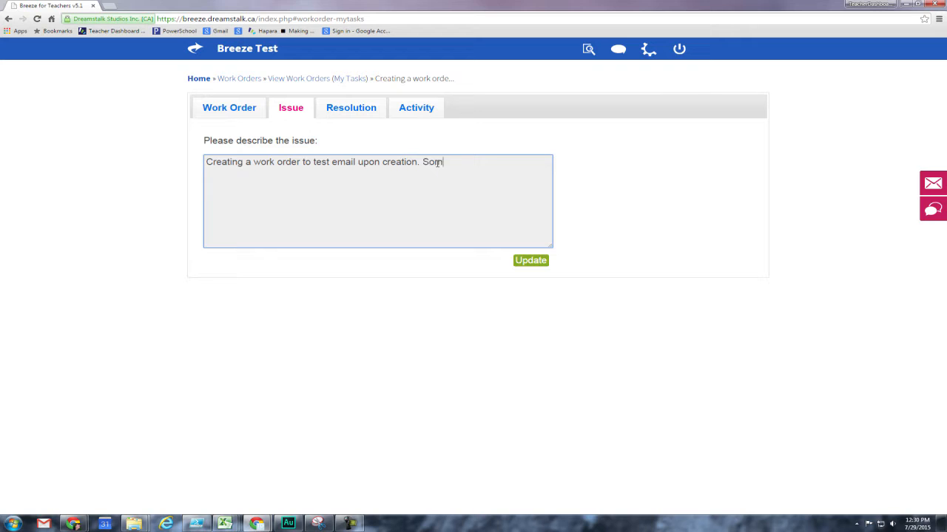
type("e additional details.")
left_click(530, 260)
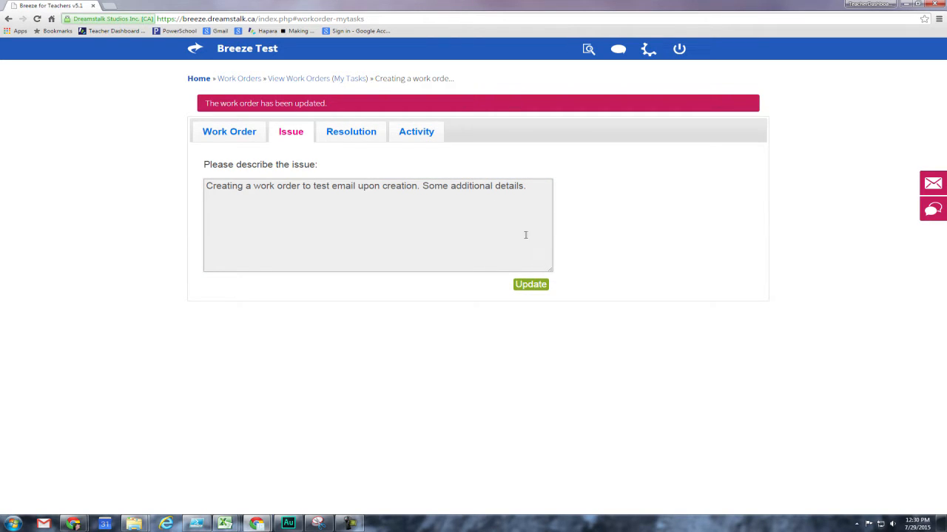
- Add the Communication note "I talked with the teacher, their smartboard is still having issues." to the work order and escalate it
left_click(413, 117)
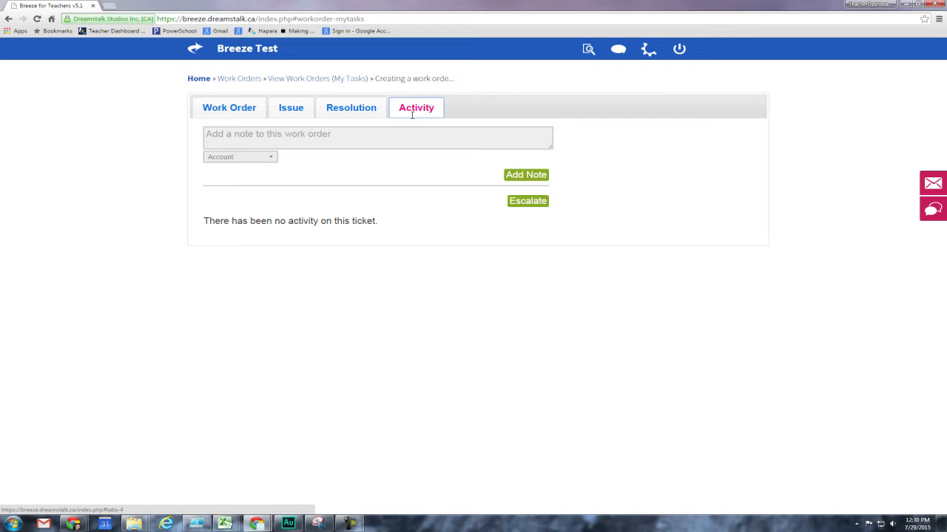
left_click(258, 159)
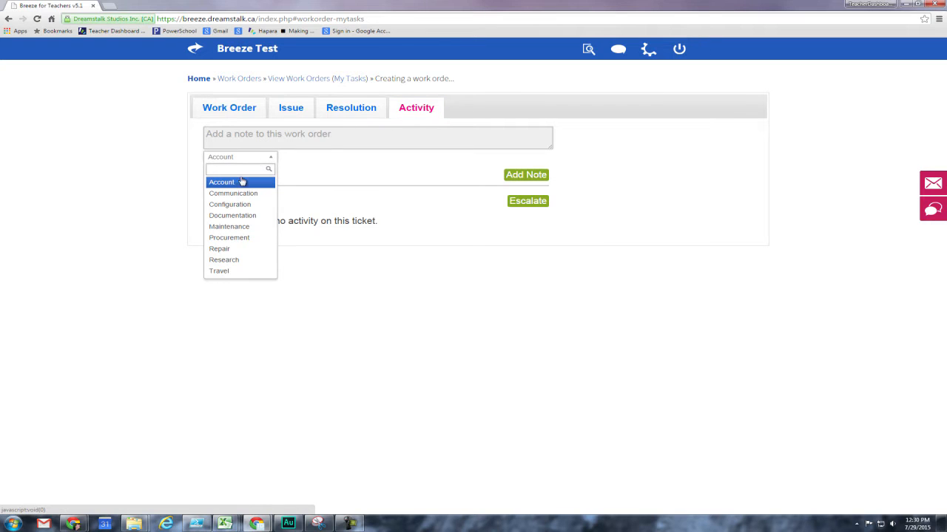
left_click(239, 193)
left_click(274, 142)
type("I talked with the")
type(" teacher, the")
type("ir sms")
type("rt")
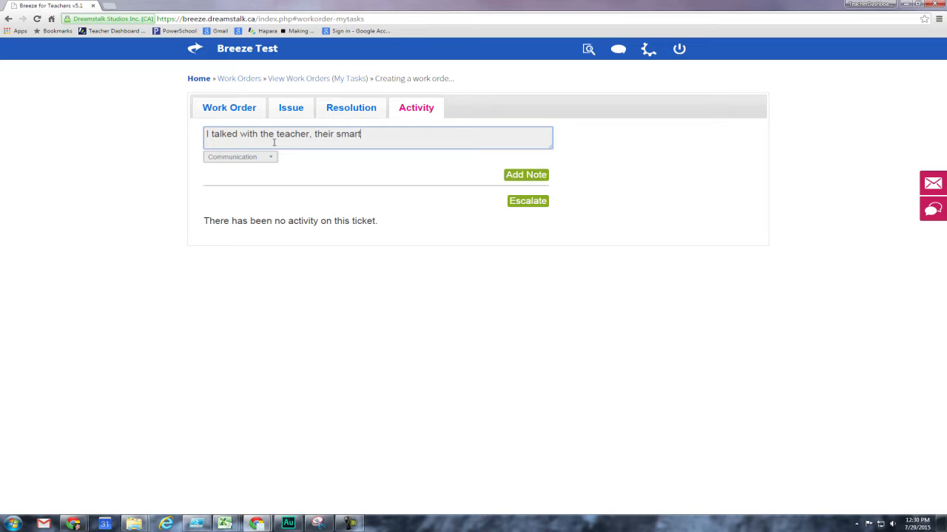
type("board is still having issues.")
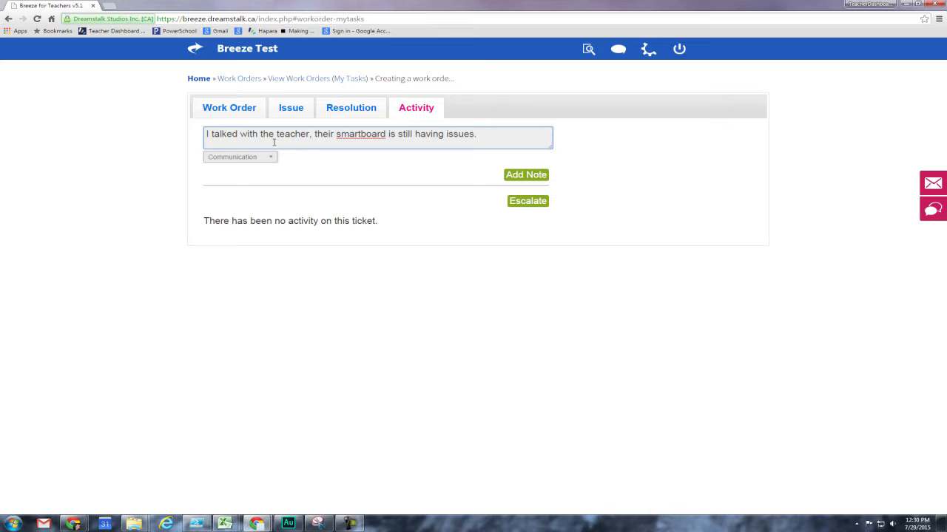
left_click(527, 176)
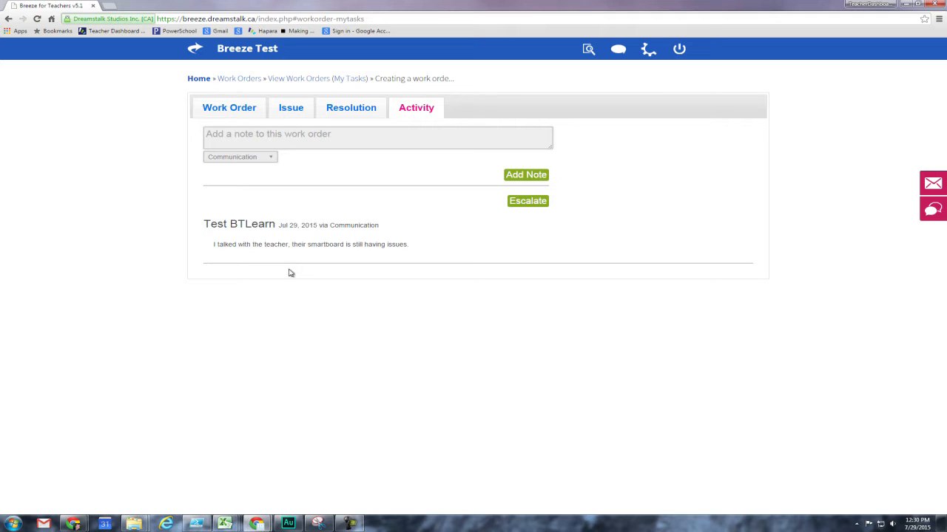
left_click(527, 201)
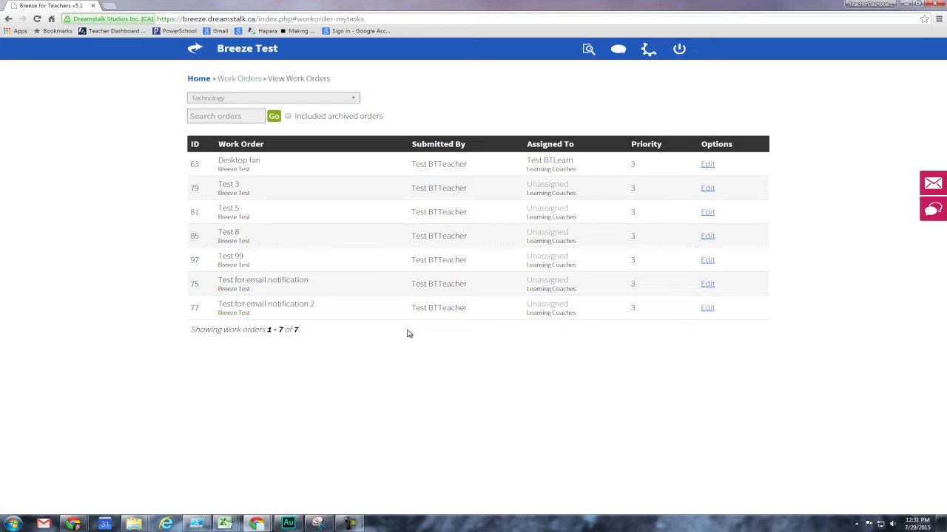
- Open the Desktop fan work order from the View Work Orders list and start its resolution notes
left_click(249, 81)
left_click(708, 164)
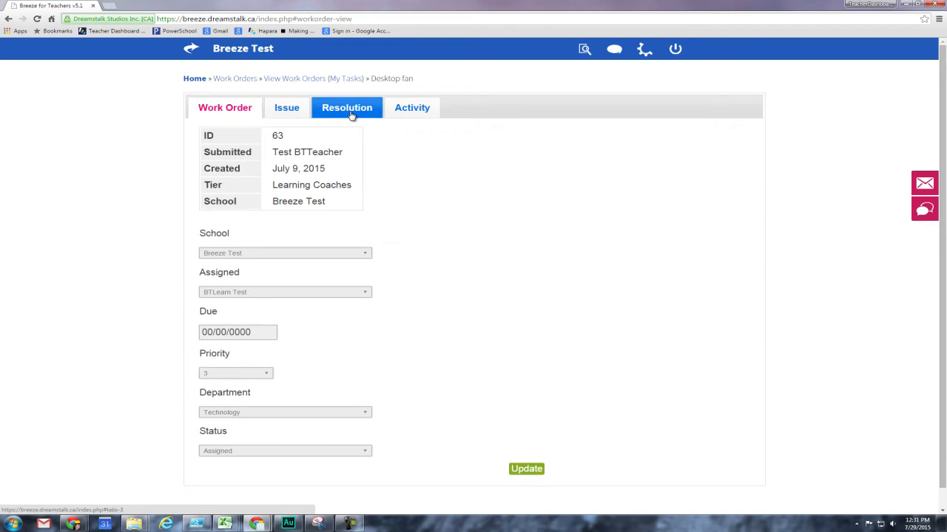
left_click(351, 112)
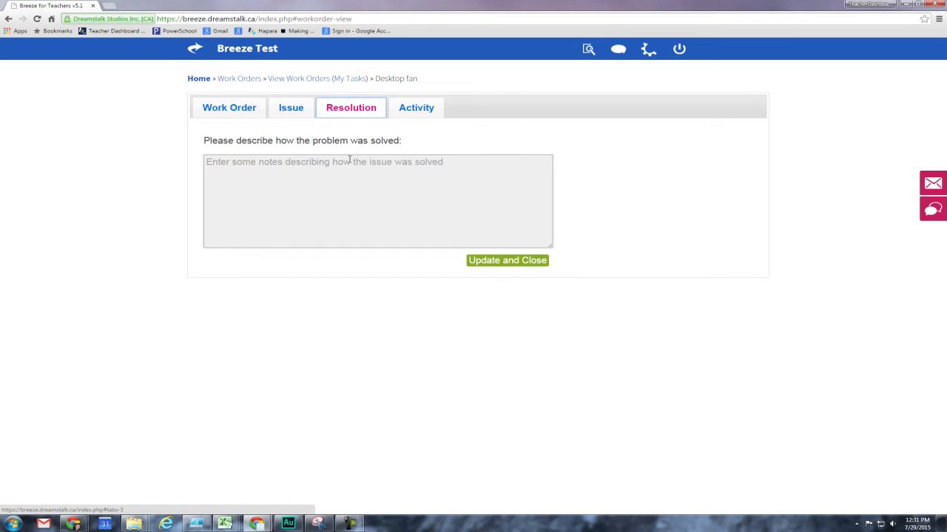
left_click(435, 107)
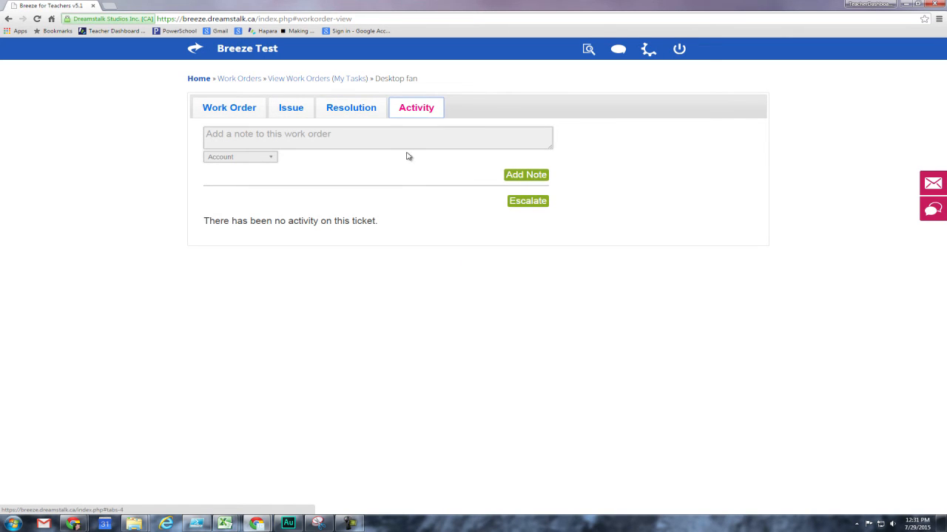
left_click(378, 116)
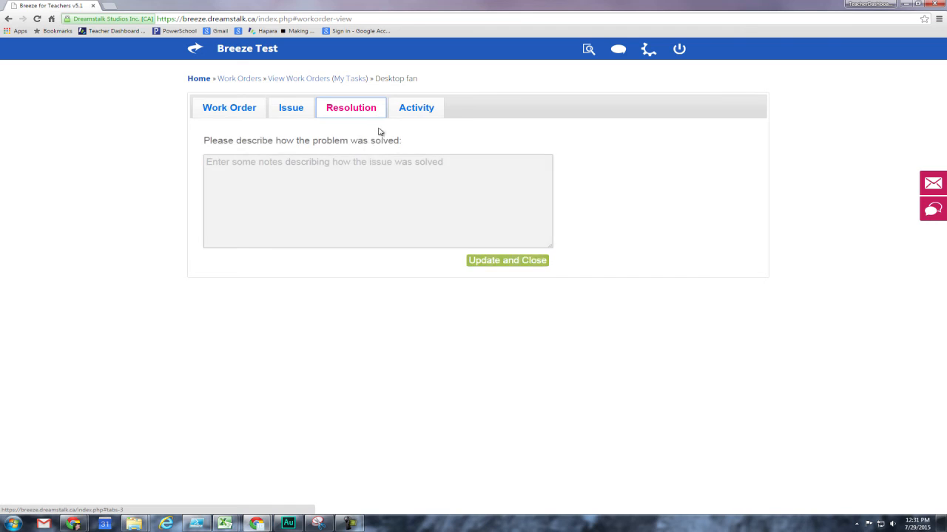
left_click(368, 171)
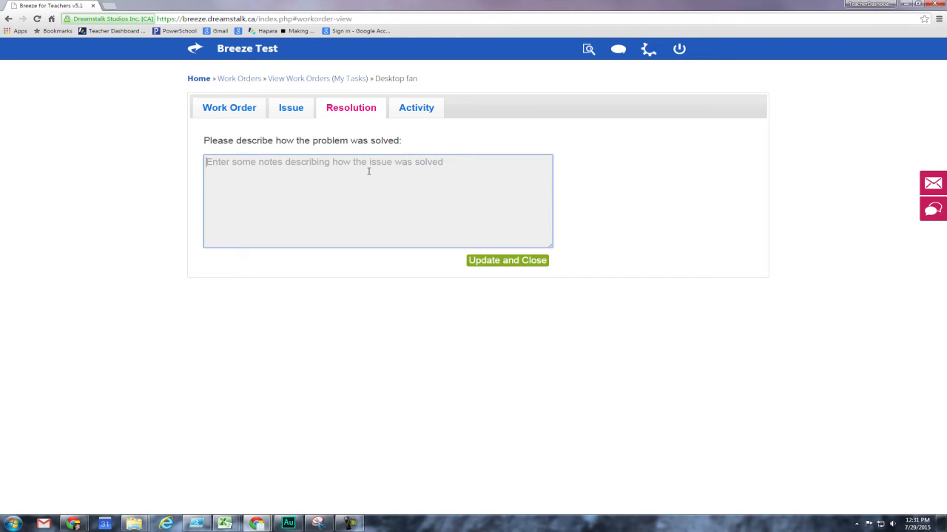